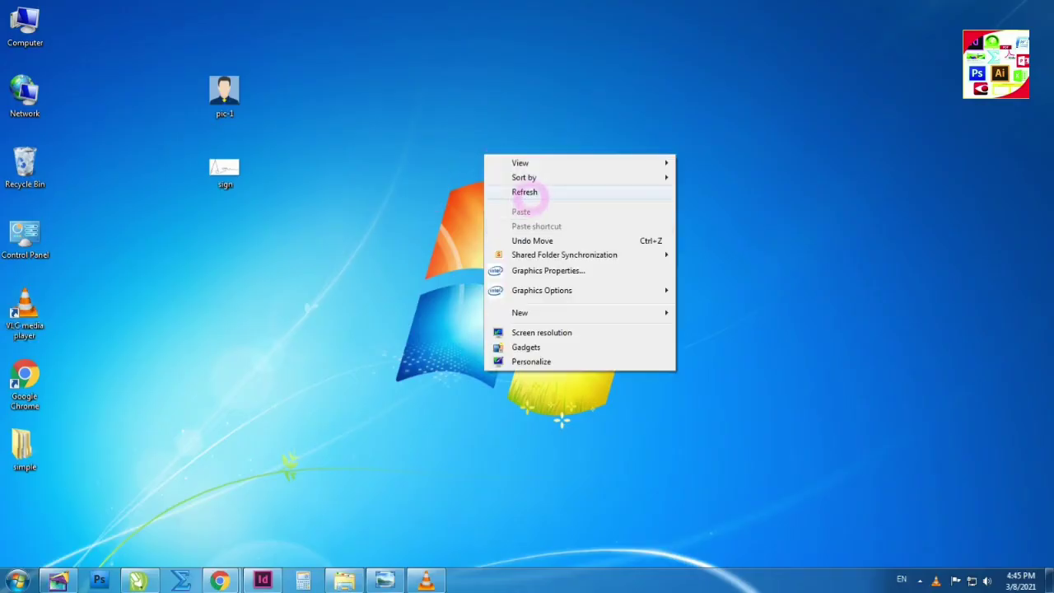
# Refresh the desktop and select only the pic-1 photo
pyautogui.click(529, 191)
pyautogui.click(224, 97)
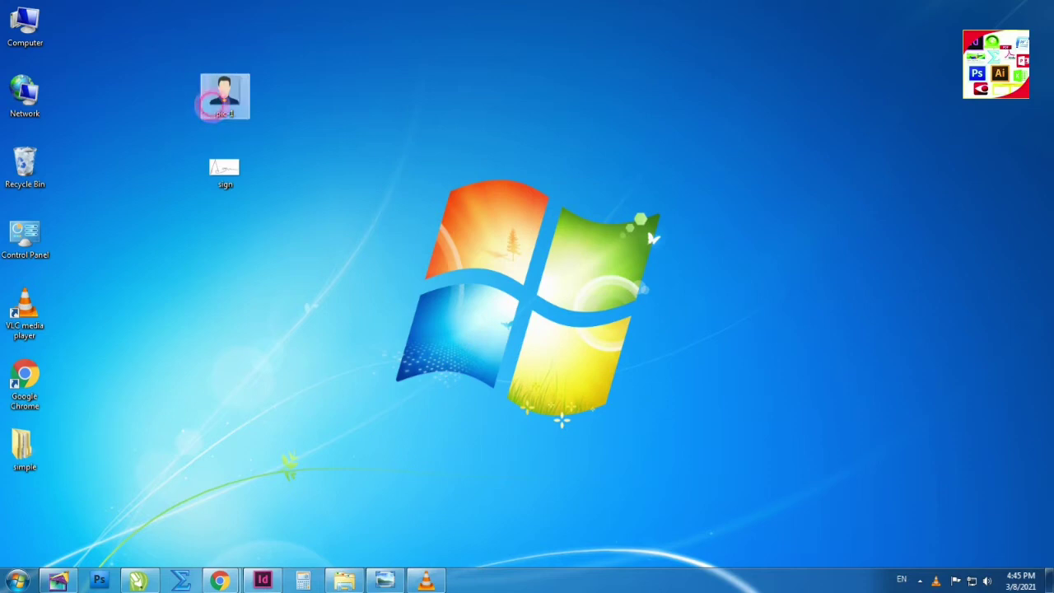
pyautogui.keyDown('ctrl'); pyautogui.click(224, 173); pyautogui.keyUp('ctrl')
pyautogui.click(216, 169)
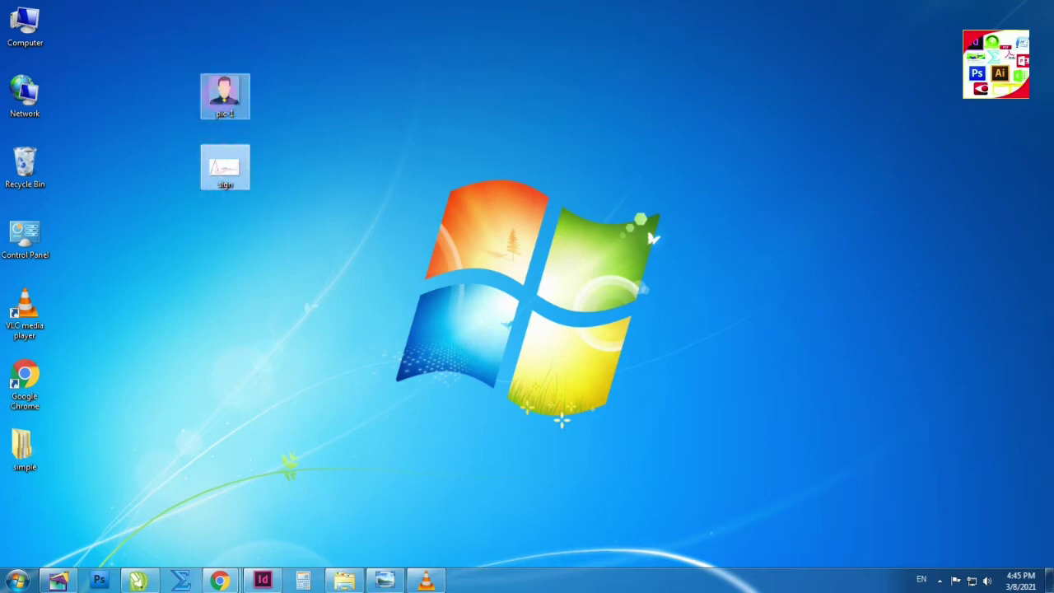
pyautogui.keyDown('ctrl'); pyautogui.click(230, 103); pyautogui.keyUp('ctrl')
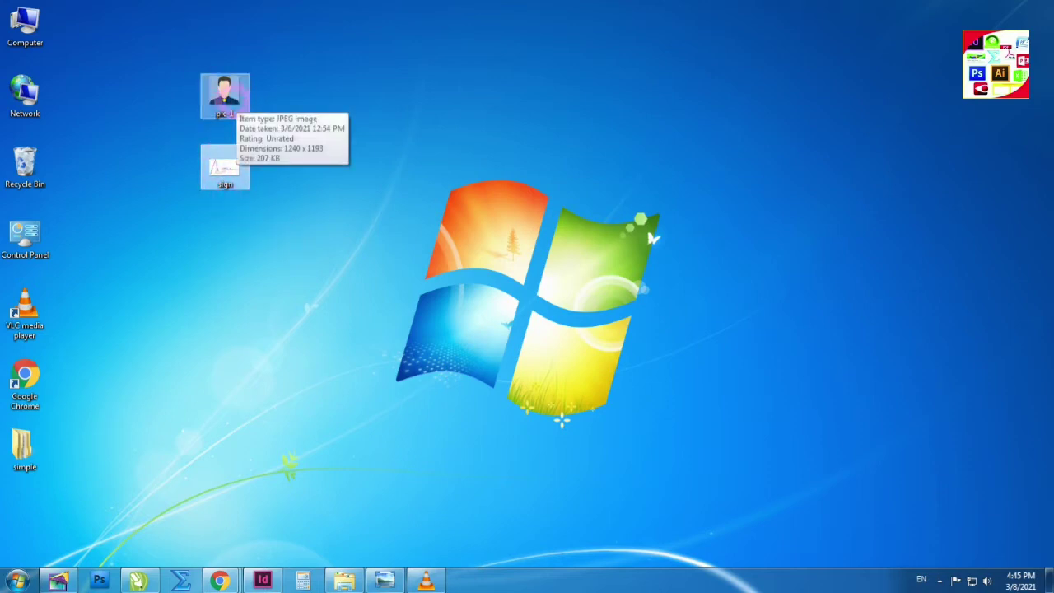
pyautogui.click(227, 97)
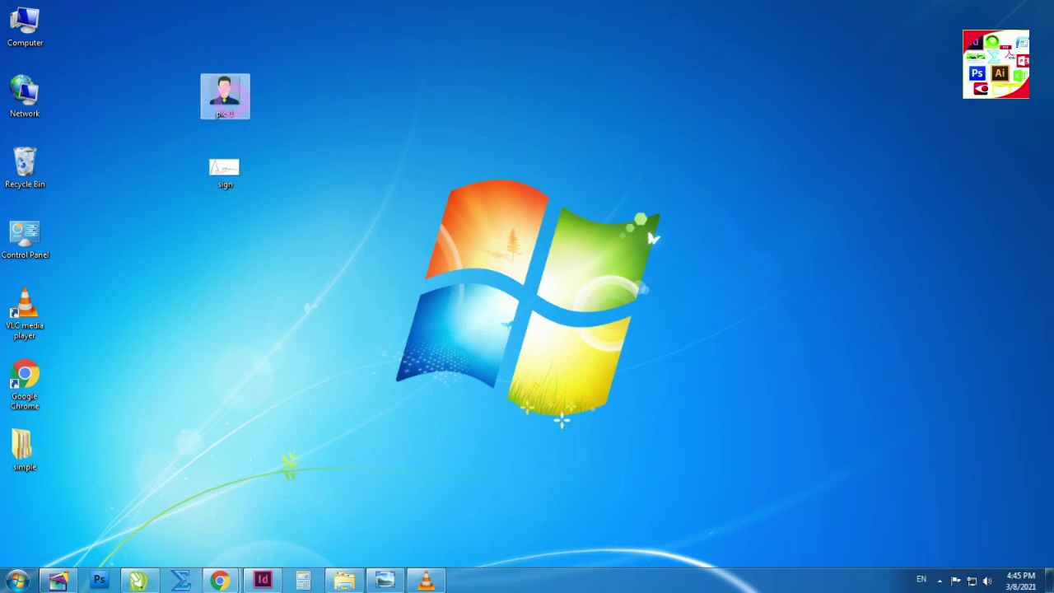
# Check pic-1's properties, noting its original 207 KB file size
pyautogui.rightClick(226, 97)
pyautogui.click(274, 446)
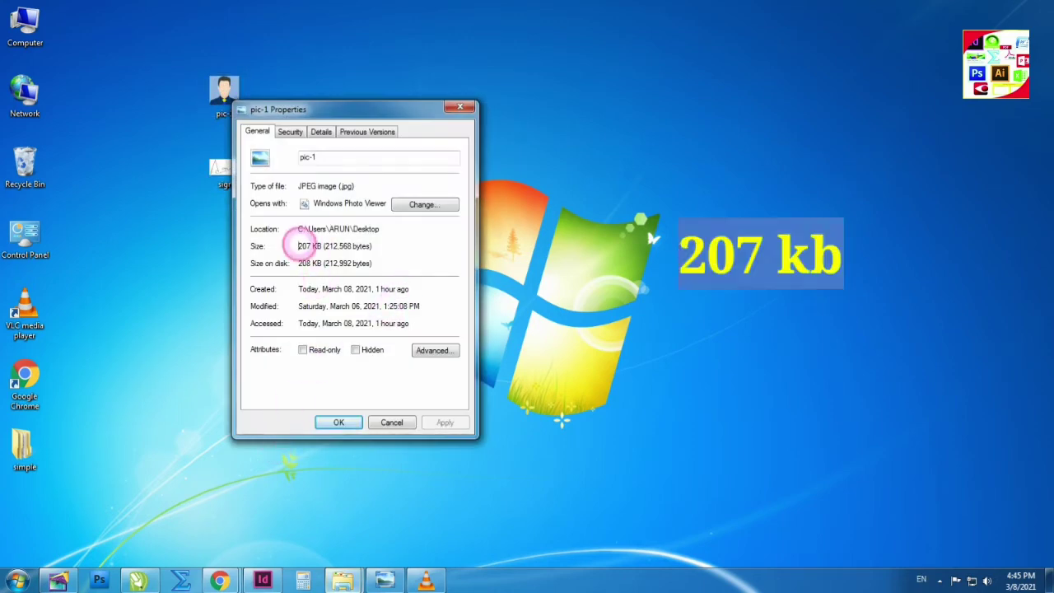
pyautogui.moveTo(298, 246); pyautogui.dragTo(326, 246)
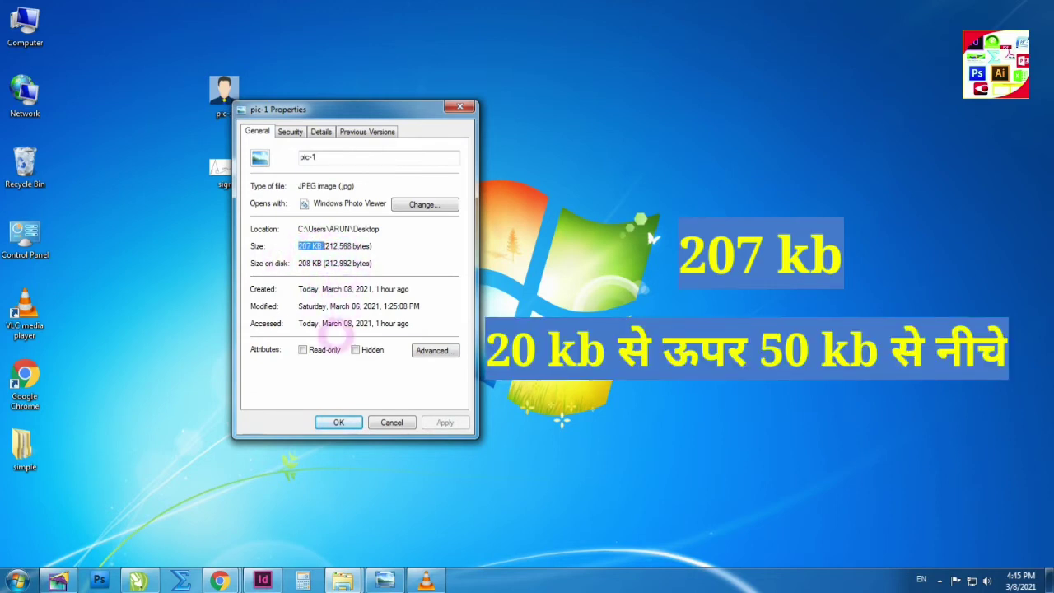
pyautogui.click(390, 416)
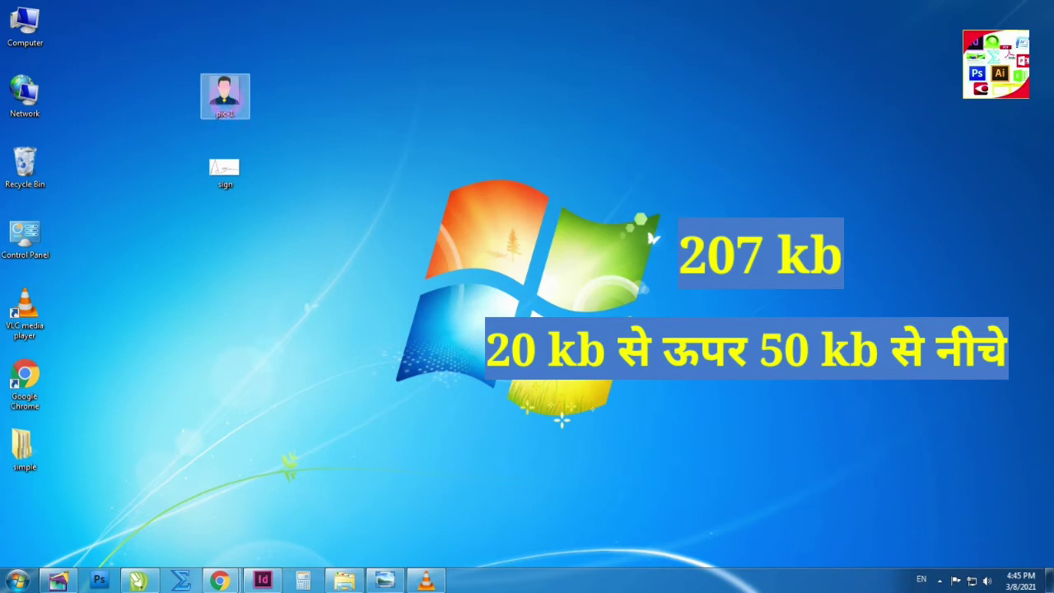
# Open pic-1 in Paint and zoom out to 12.5% to see the whole image
pyautogui.rightClick(226, 99)
pyautogui.moveTo(266, 288)
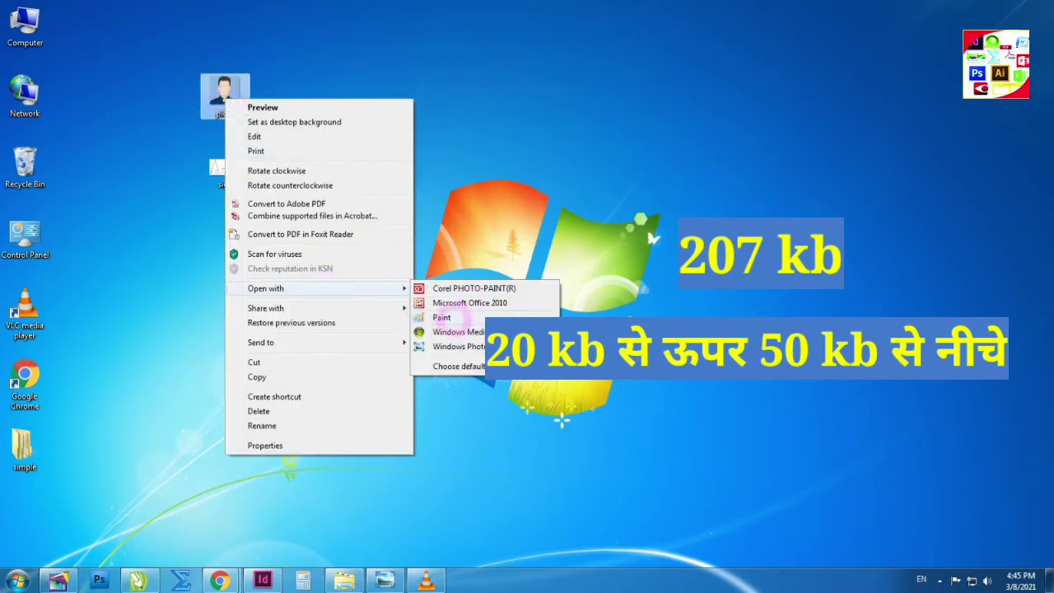
pyautogui.click(453, 318)
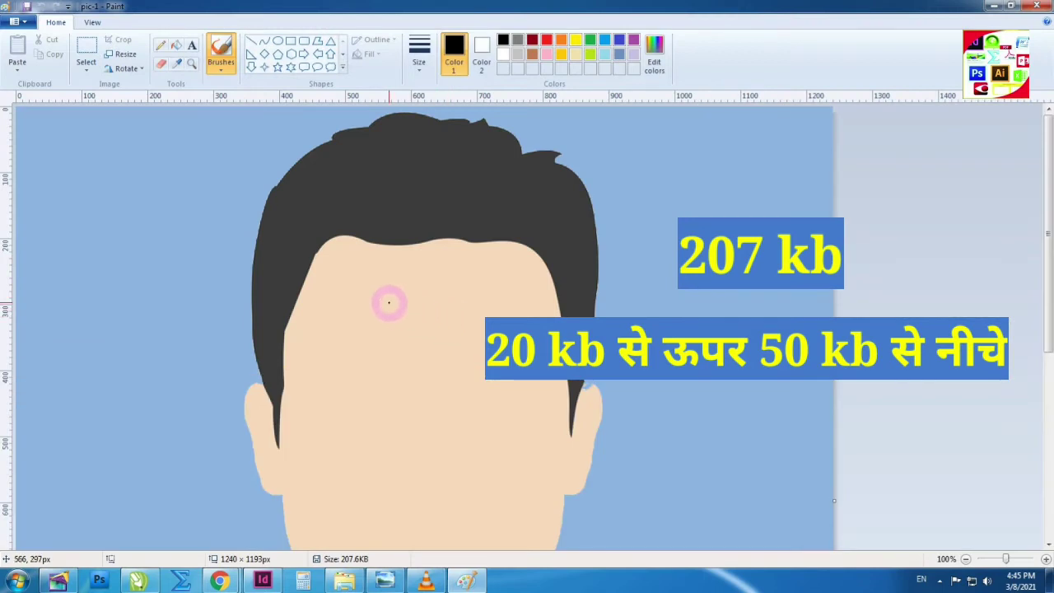
pyautogui.scroll(-1, 388, 302)
pyautogui.scroll(-1, 389, 302)
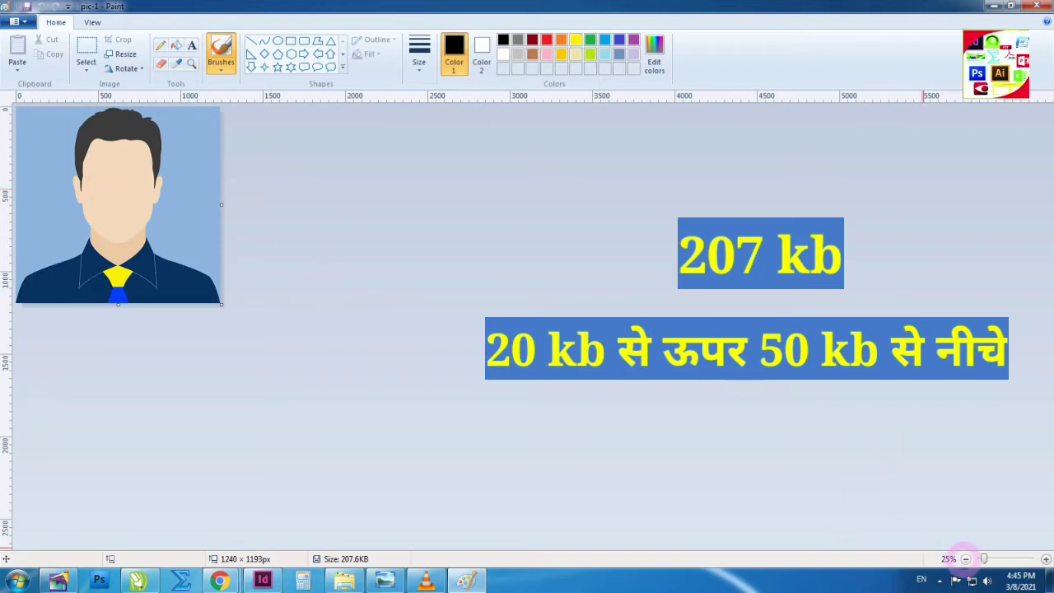
pyautogui.click(966, 559)
pyautogui.click(1045, 559)
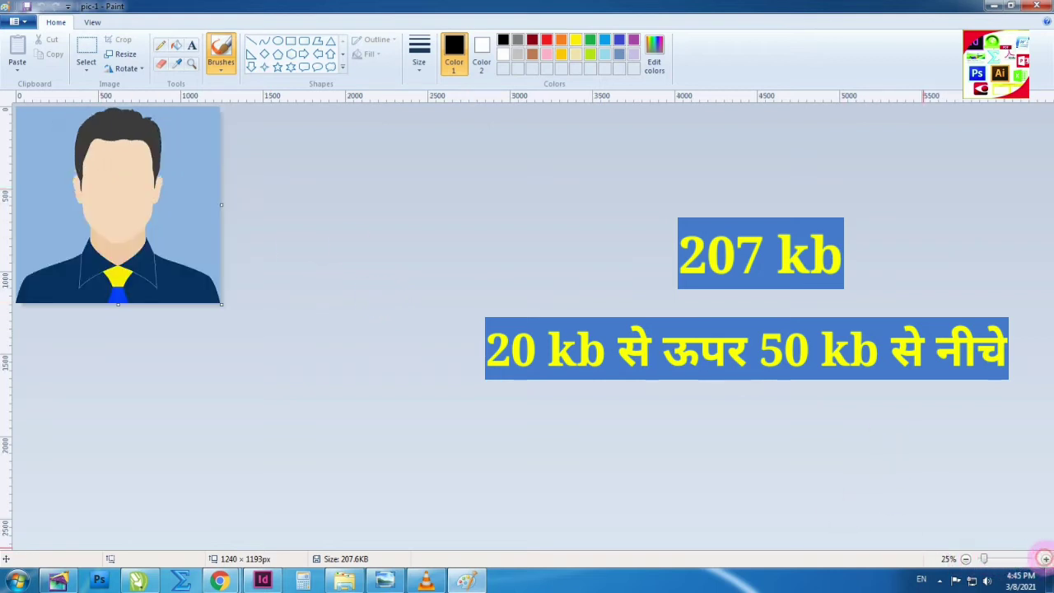
pyautogui.click(966, 560)
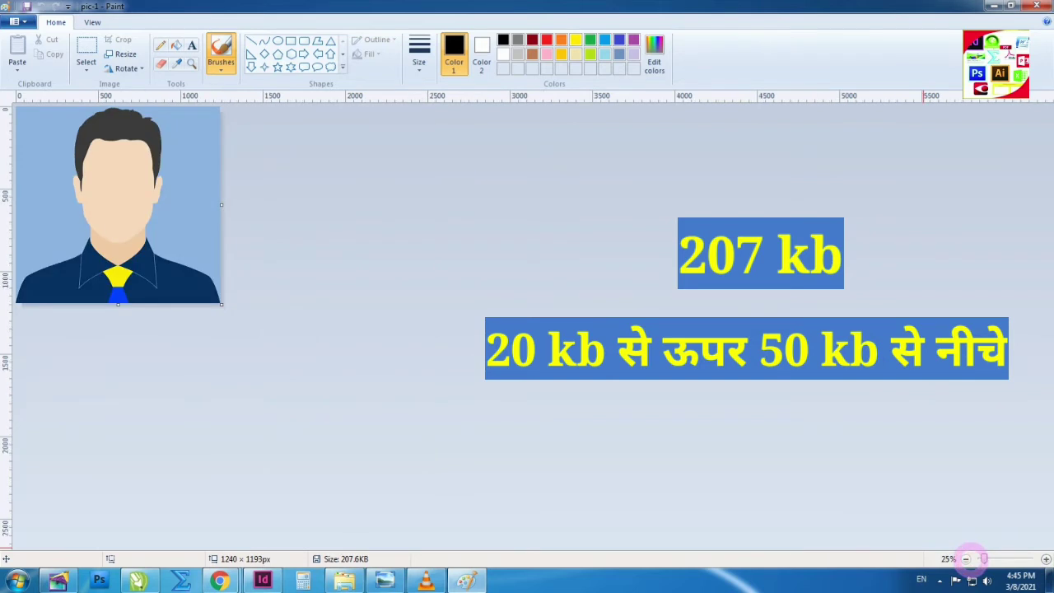
pyautogui.click(966, 559)
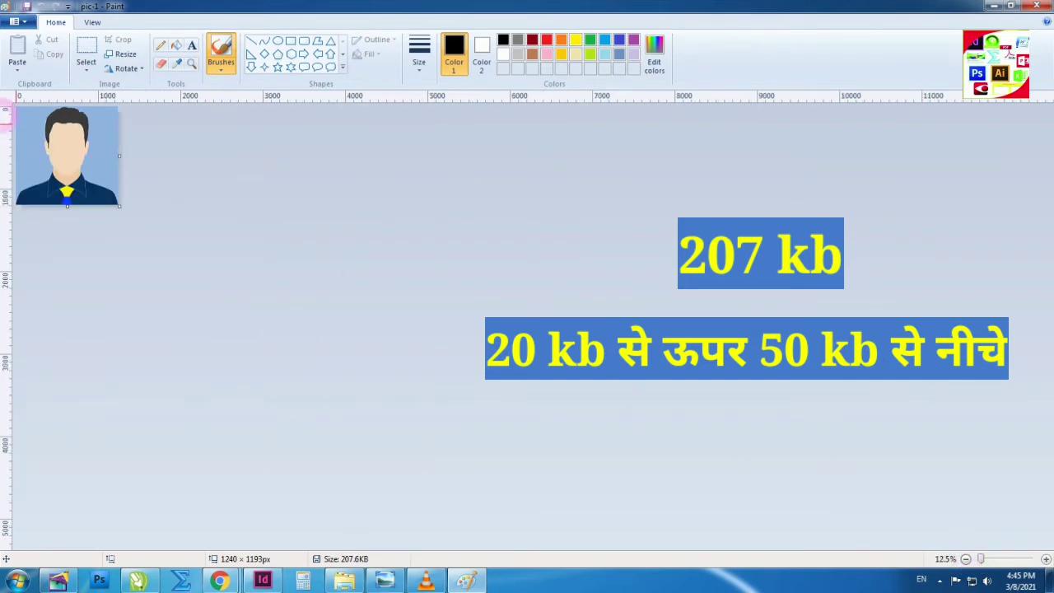
# Resize pic-1 from 1240 × 1193 to 450 × 600 pixels with aspect ratio unlocked
pyautogui.click(125, 53)
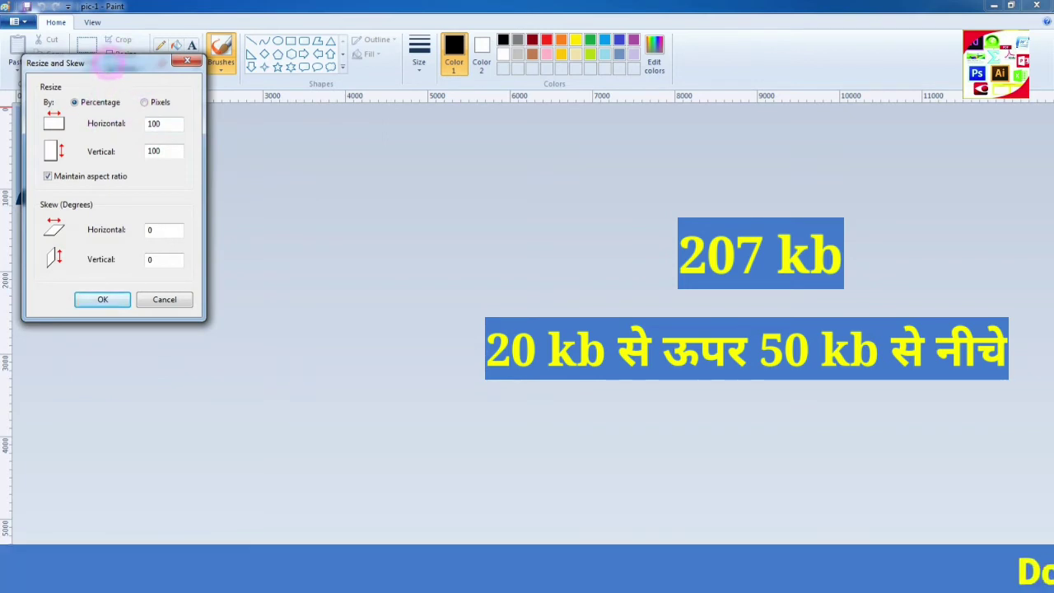
pyautogui.moveTo(113, 63); pyautogui.dragTo(381, 106)
pyautogui.click(411, 145)
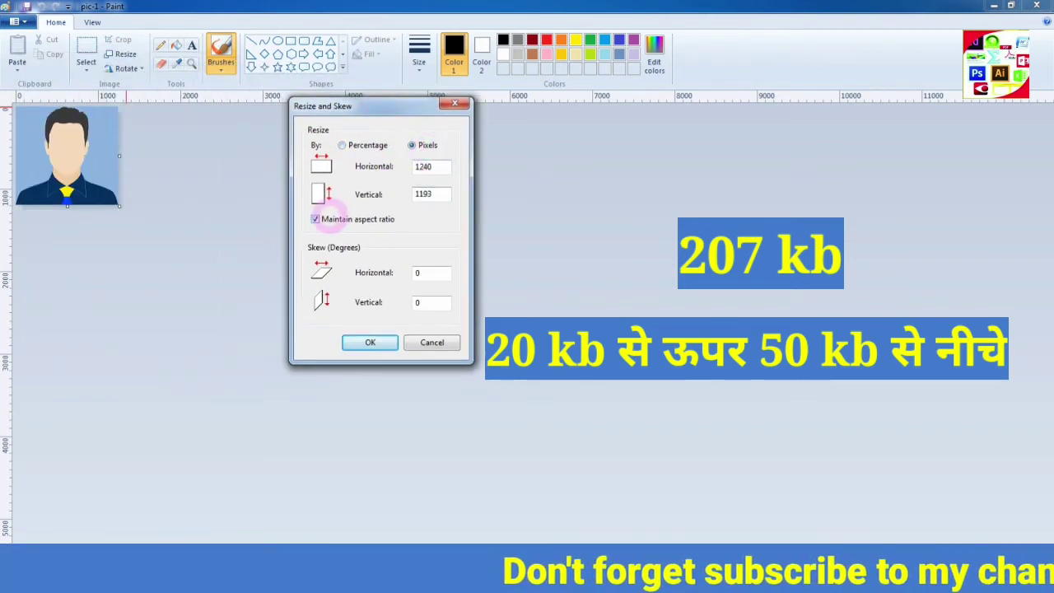
pyautogui.click(338, 218)
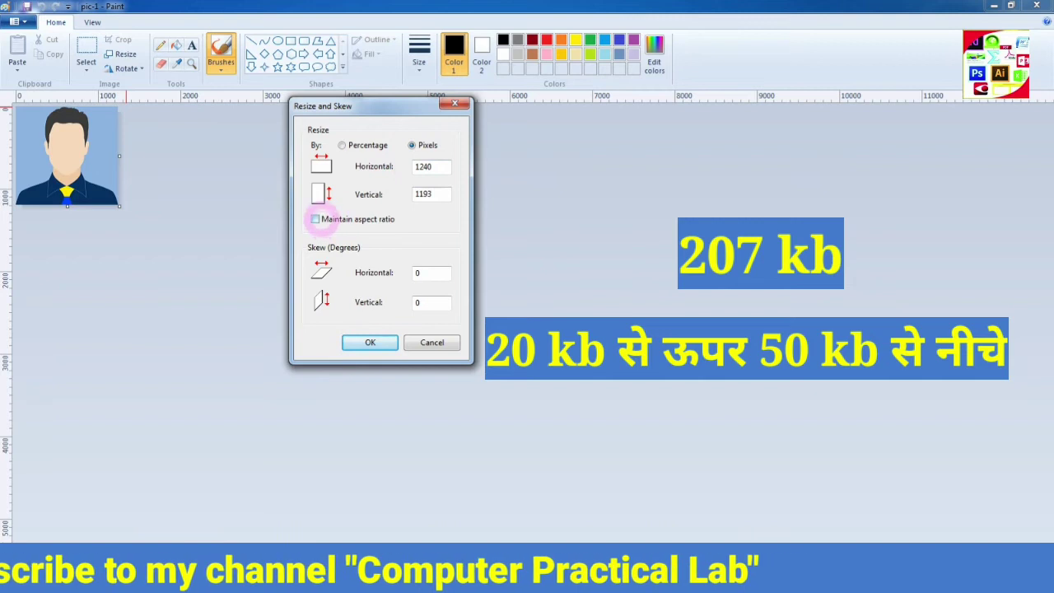
pyautogui.moveTo(431, 167); pyautogui.dragTo(377, 166)
pyautogui.write('450')
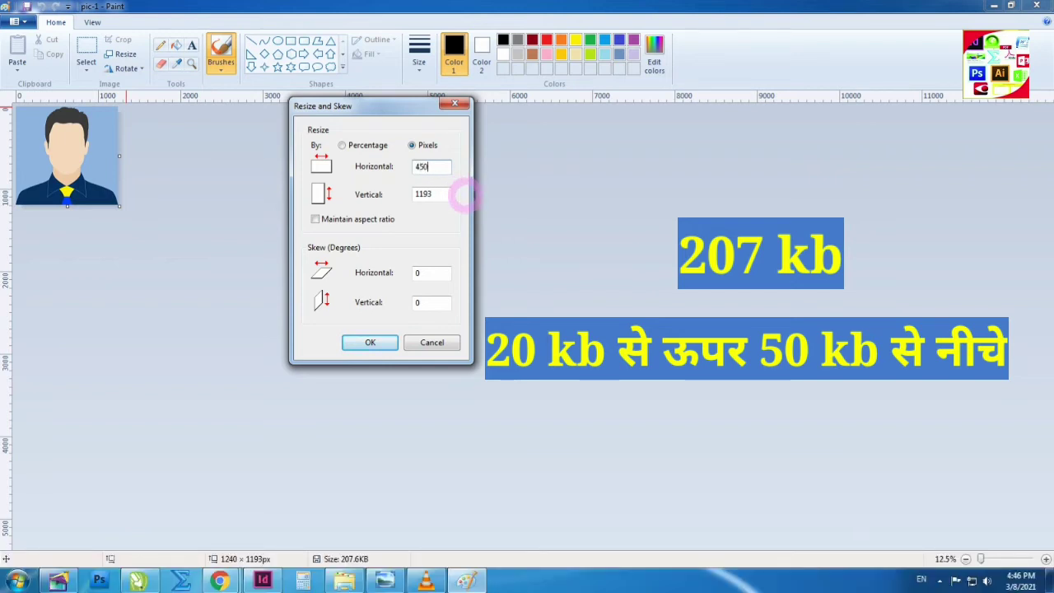
pyautogui.doubleClick(424, 194)
pyautogui.write('600')
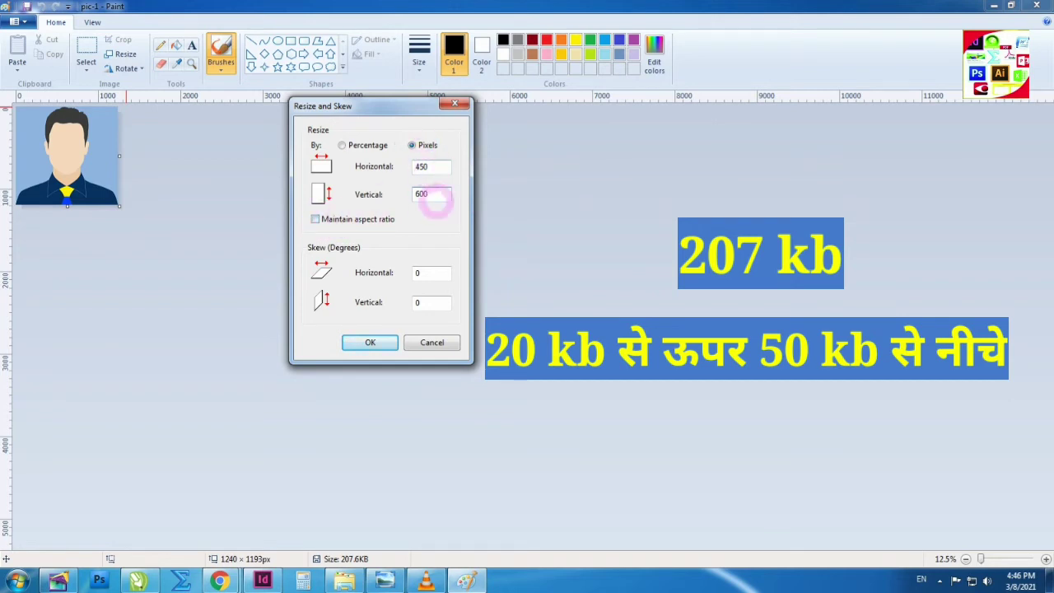
pyautogui.click(370, 342)
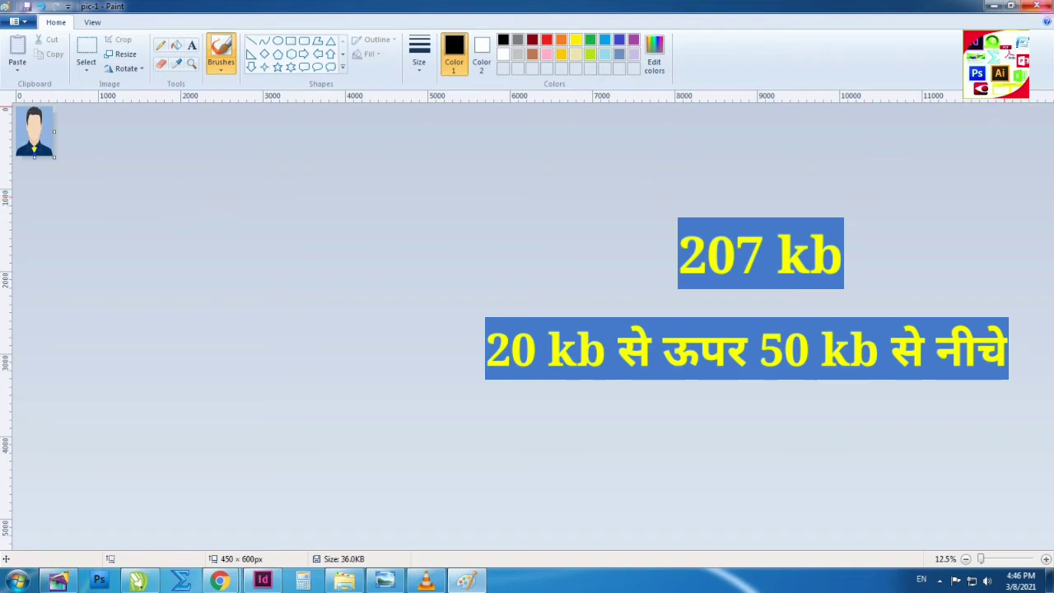
# Close Paint and verify in pic-1's properties that it is now 35.9 KB
pyautogui.click(1036, 6)
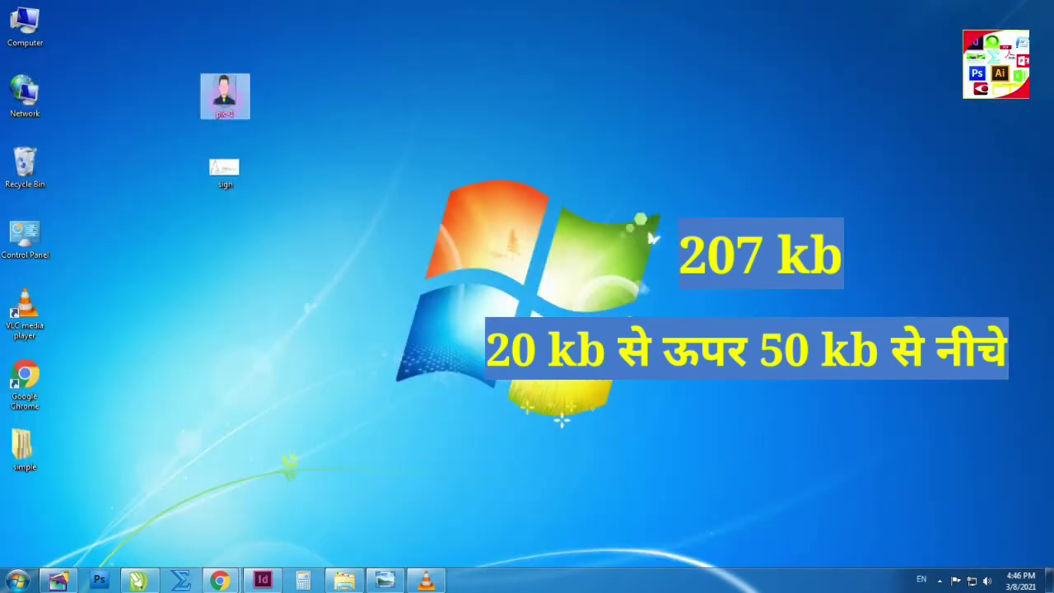
pyautogui.rightClick(223, 99)
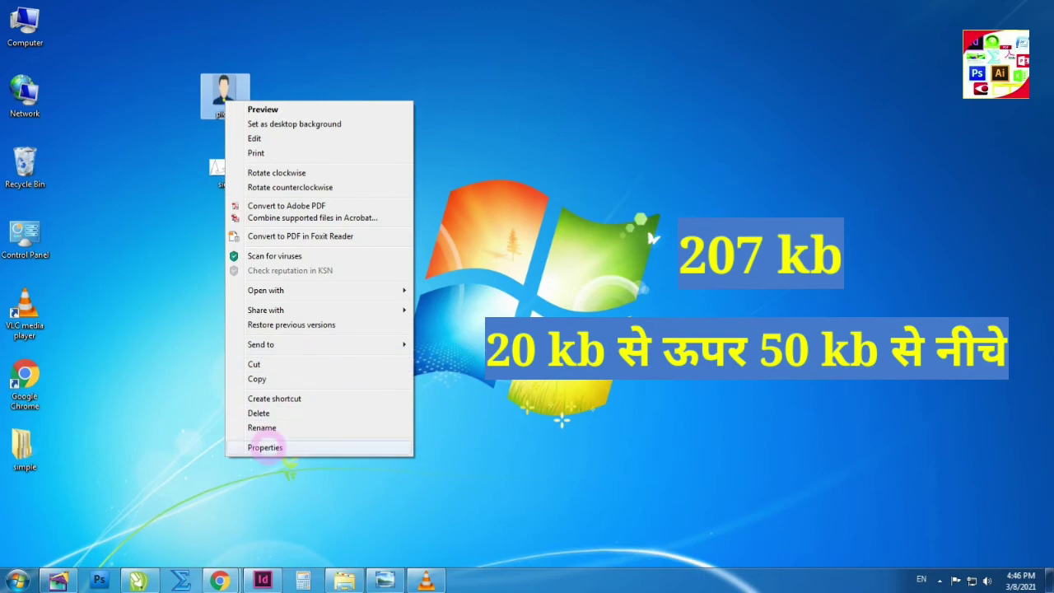
pyautogui.click(262, 442)
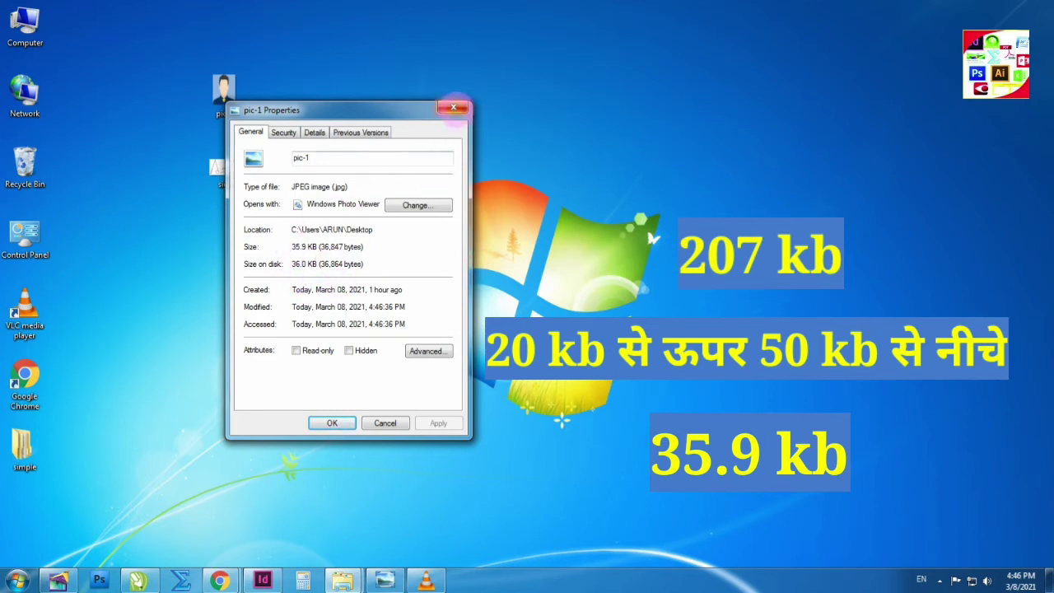
pyautogui.click(453, 107)
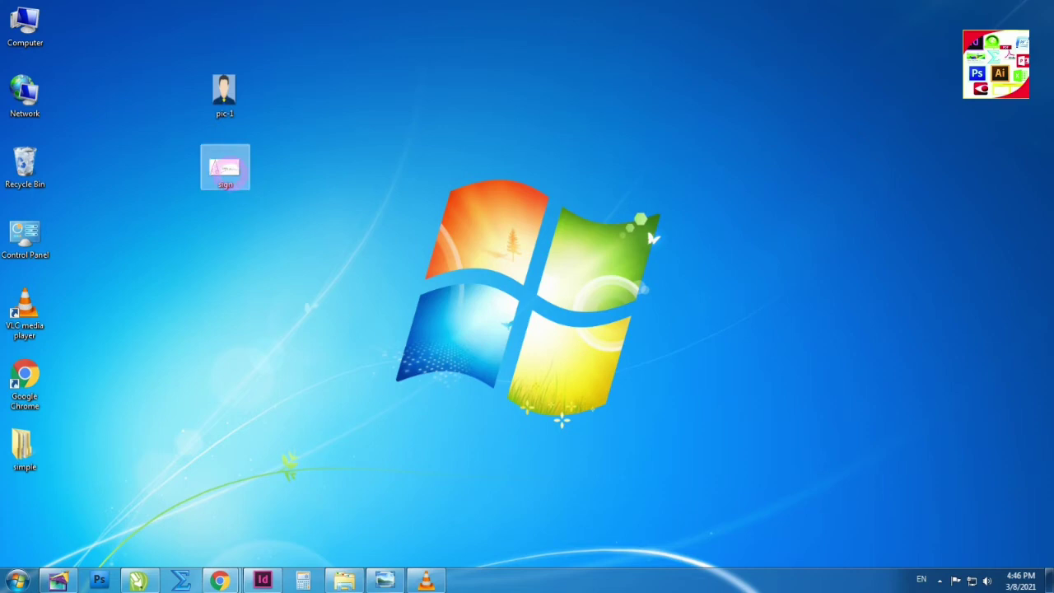
pyautogui.click(218, 171)
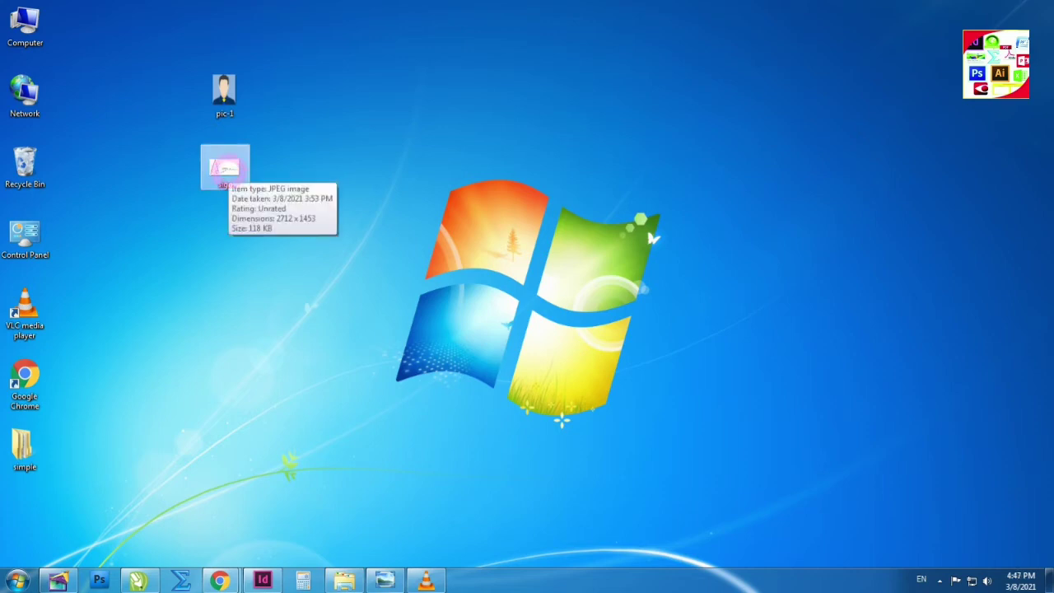
pyautogui.rightClick(224, 169)
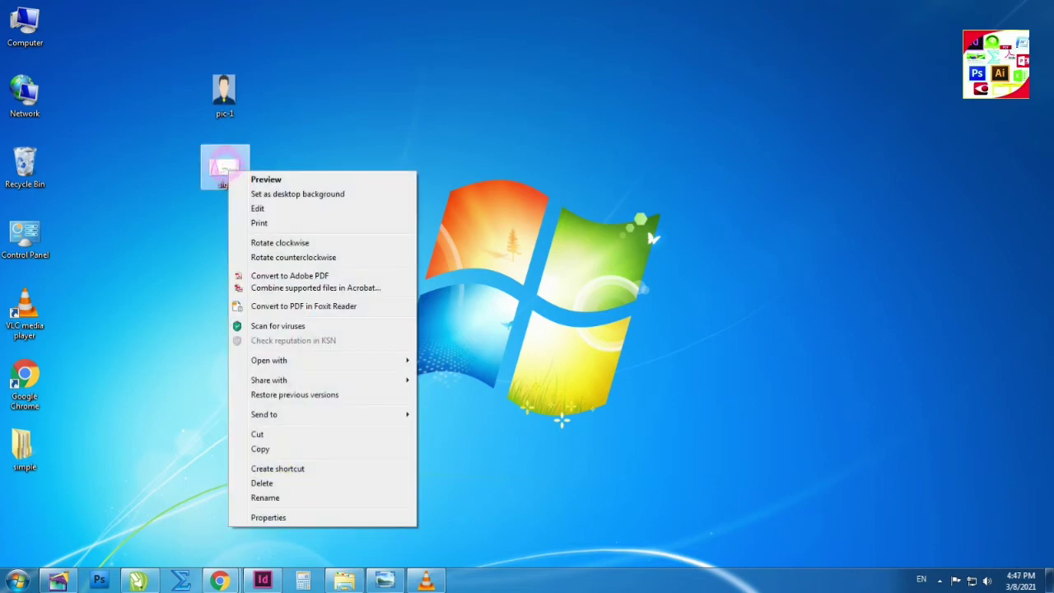
pyautogui.press('Return')
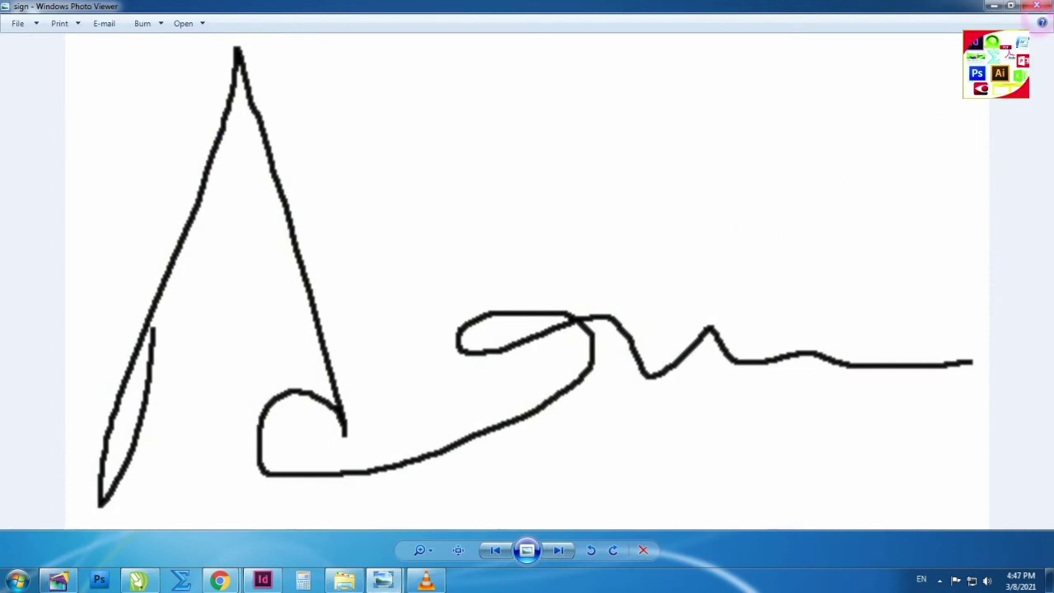
pyautogui.click(1036, 7)
pyautogui.rightClick(225, 168)
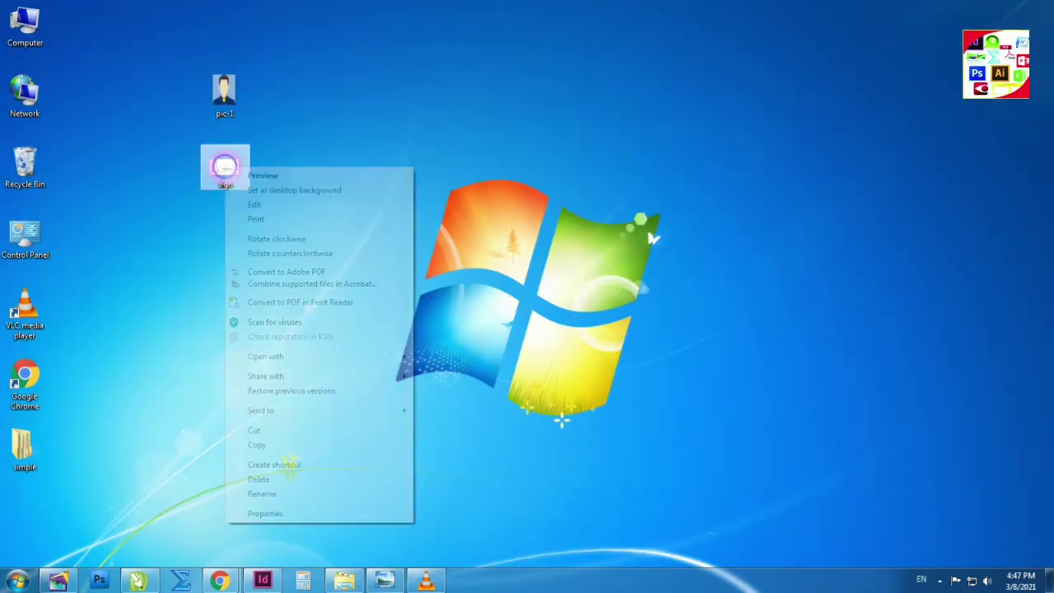
pyautogui.click(249, 512)
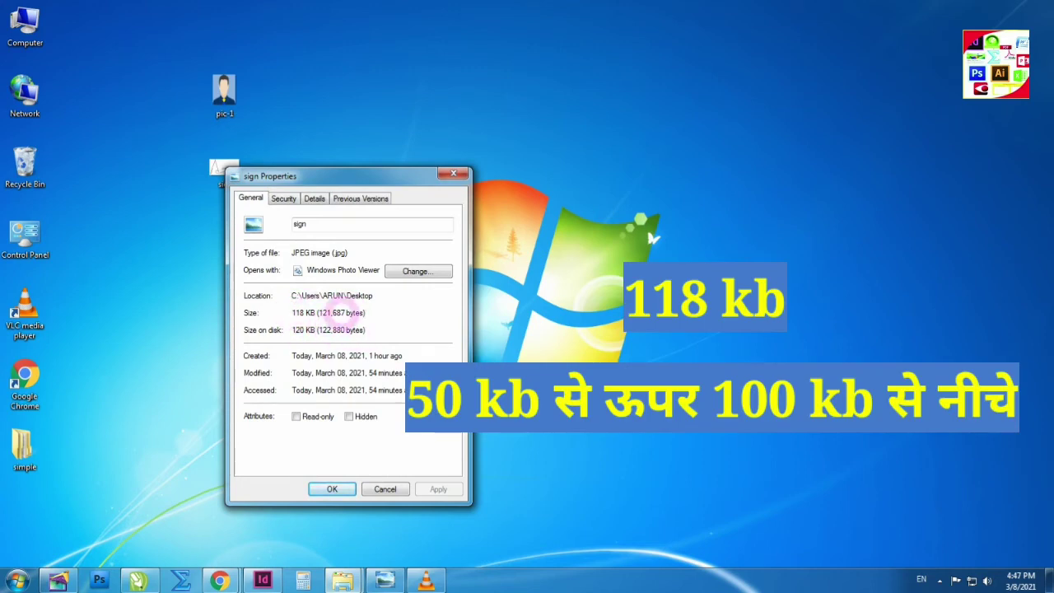
pyautogui.click(452, 172)
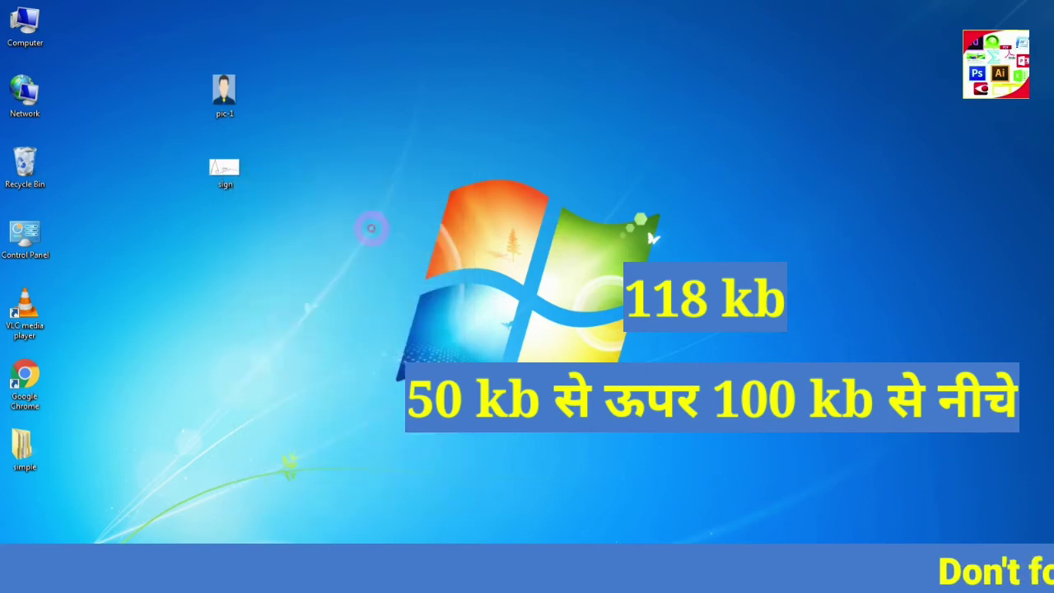
# Open the sign image in Paint
pyautogui.rightClick(226, 171)
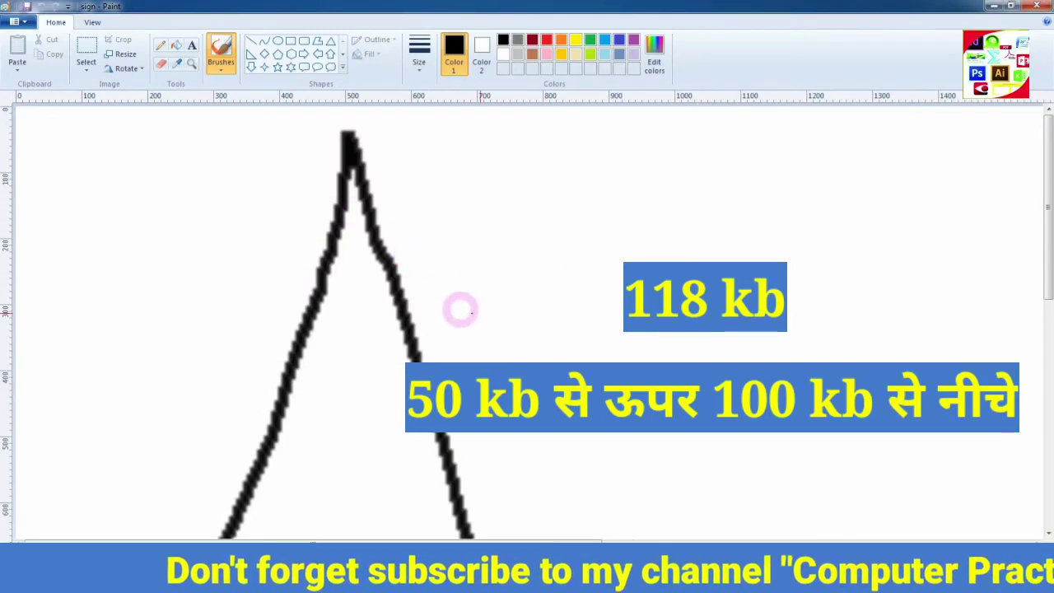
pyautogui.scroll(-1, 855, 492)
pyautogui.scroll(-1, 855, 492)
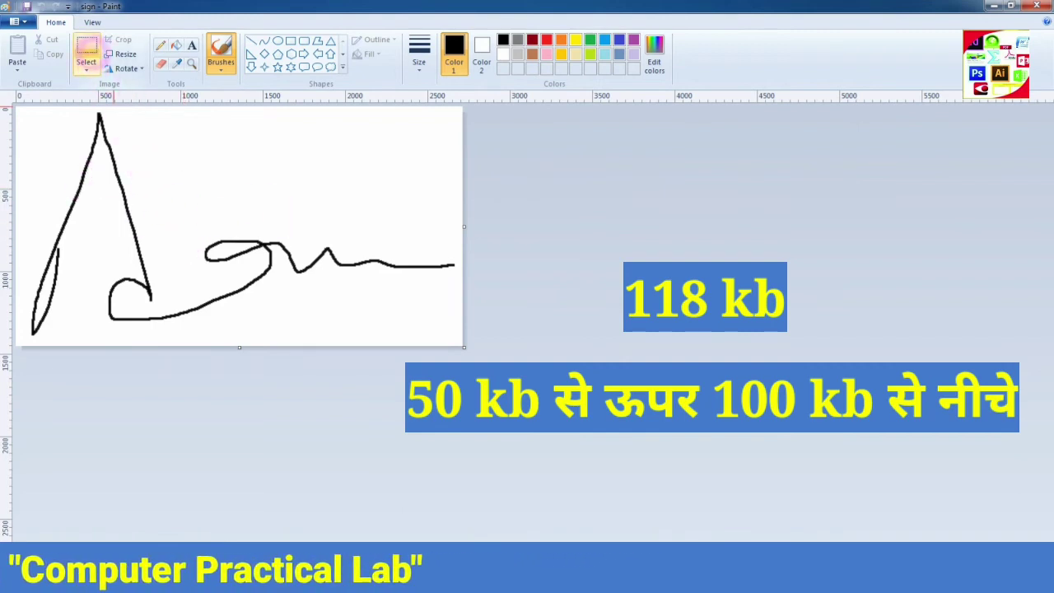
# Resize sign from 2712 × 1453 to 1500 × 1000 pixels with aspect ratio unlocked
pyautogui.click(121, 54)
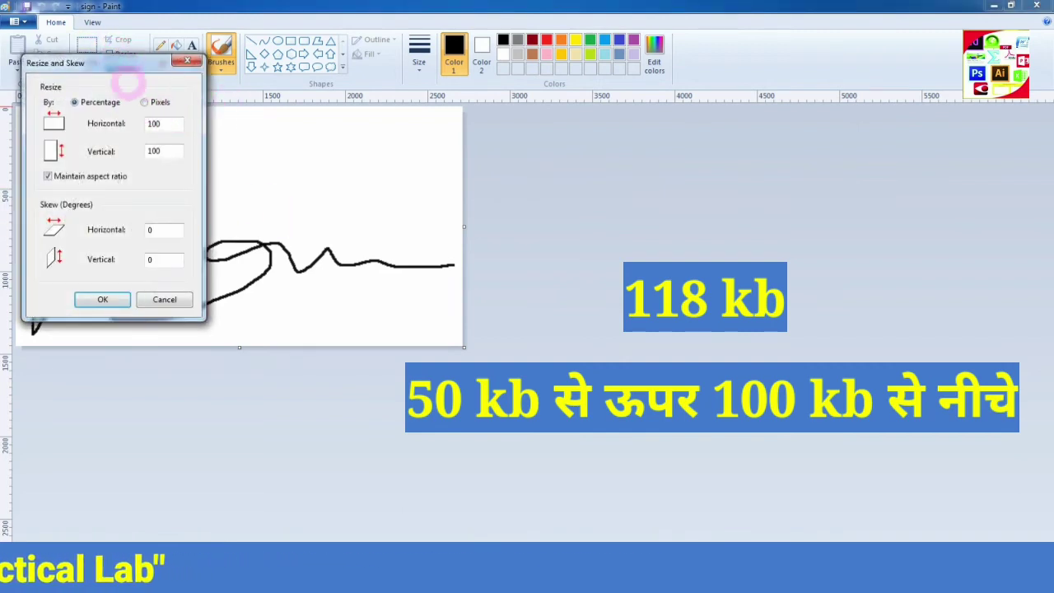
pyautogui.moveTo(128, 62); pyautogui.dragTo(367, 92)
pyautogui.click(382, 132)
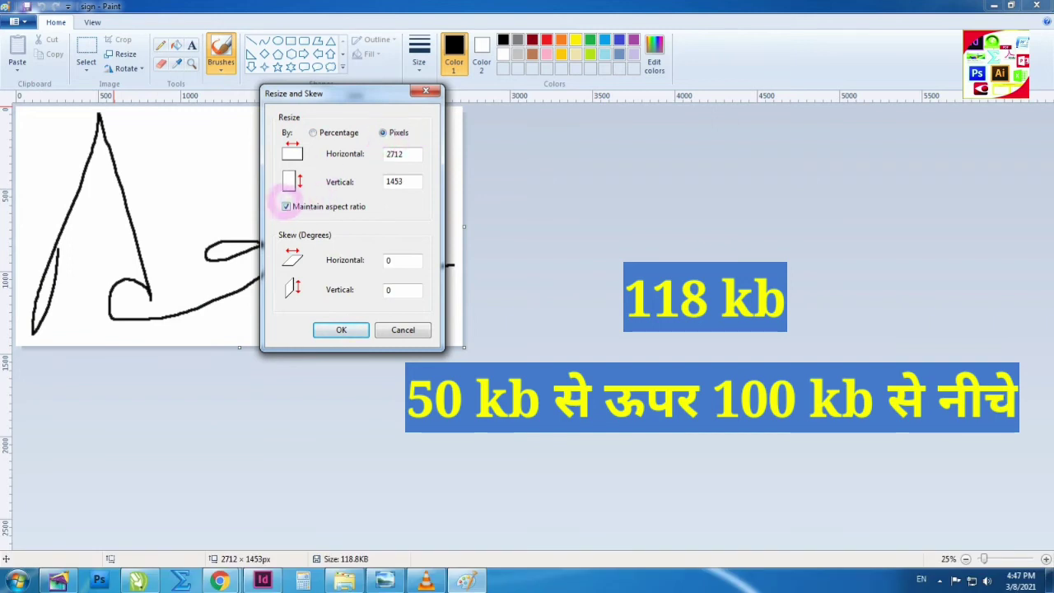
pyautogui.click(286, 206)
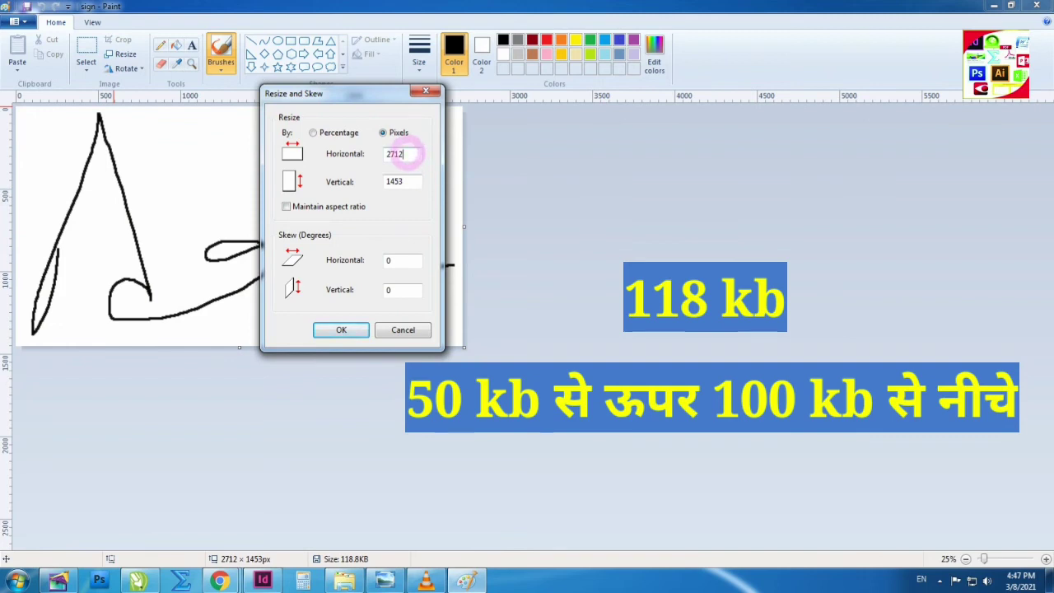
pyautogui.doubleClick(406, 162)
pyautogui.write('1500')
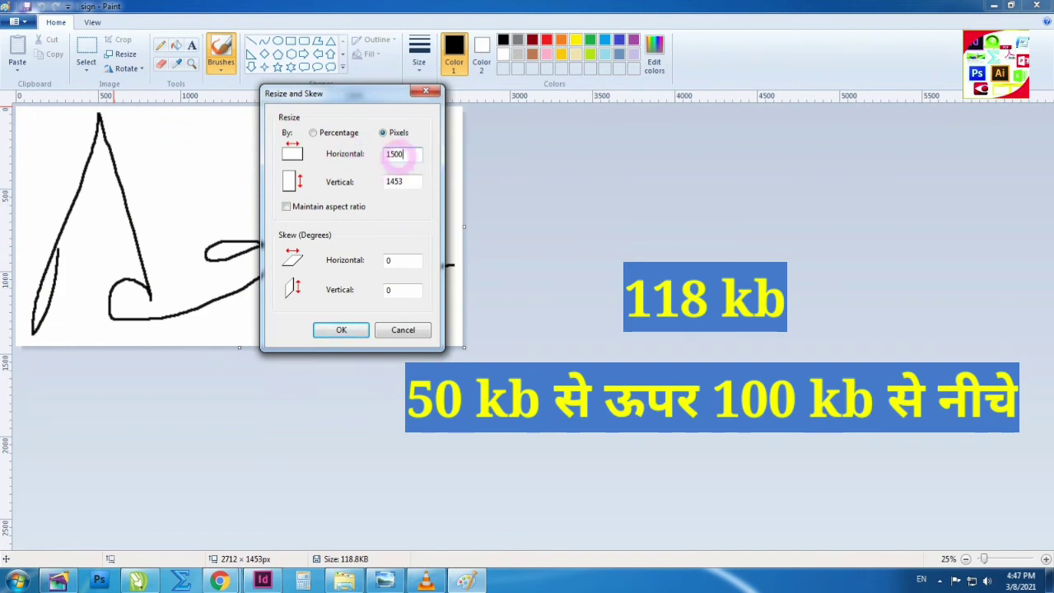
pyautogui.doubleClick(407, 182)
pyautogui.write('1000')
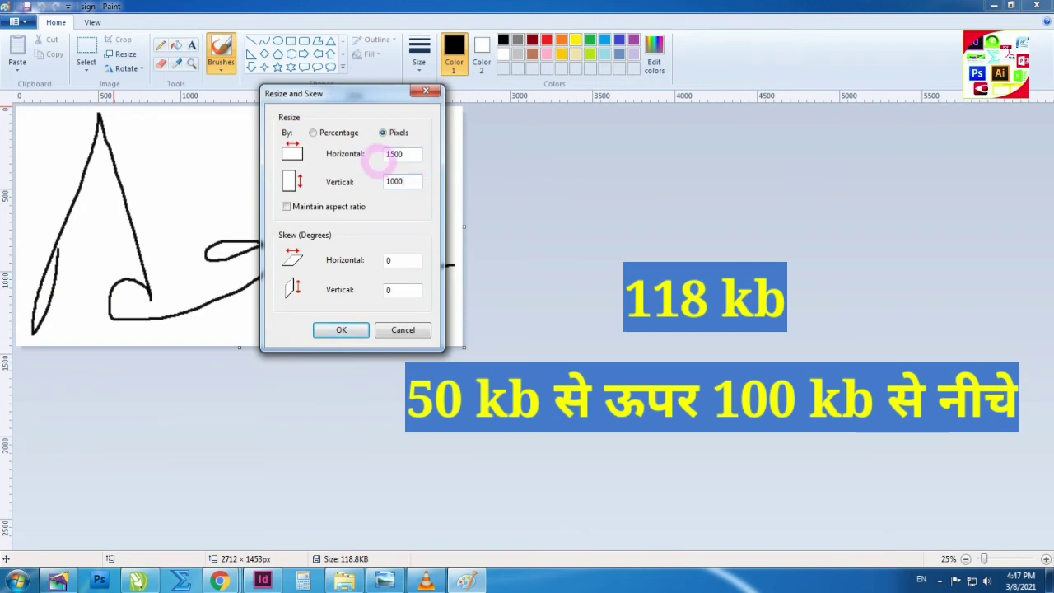
pyautogui.click(341, 329)
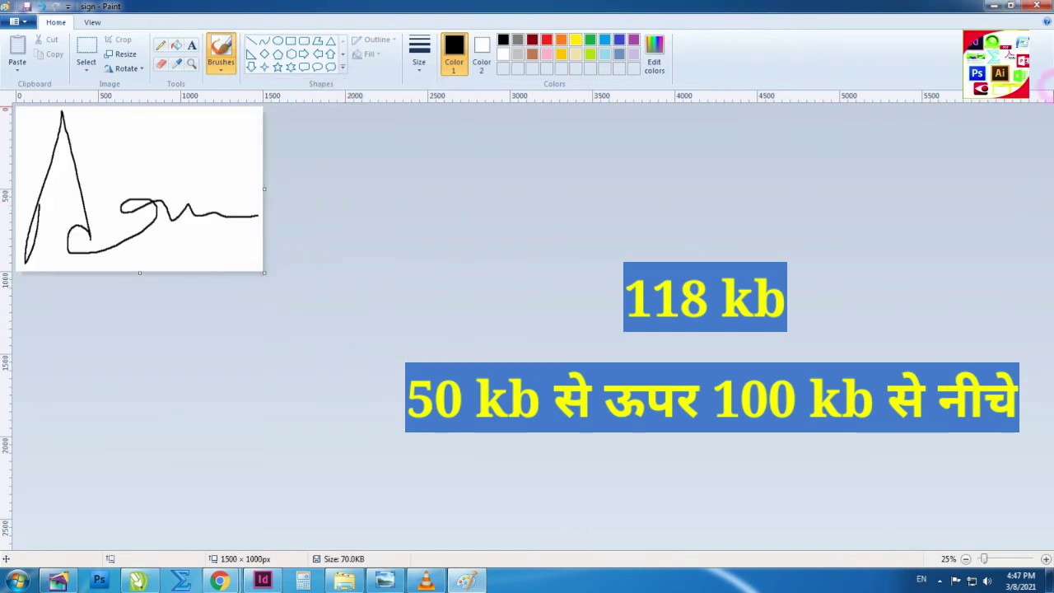
# Close Paint and verify in sign's properties that it is now 69.9 KB
pyautogui.click(1037, 6)
pyautogui.click(233, 186)
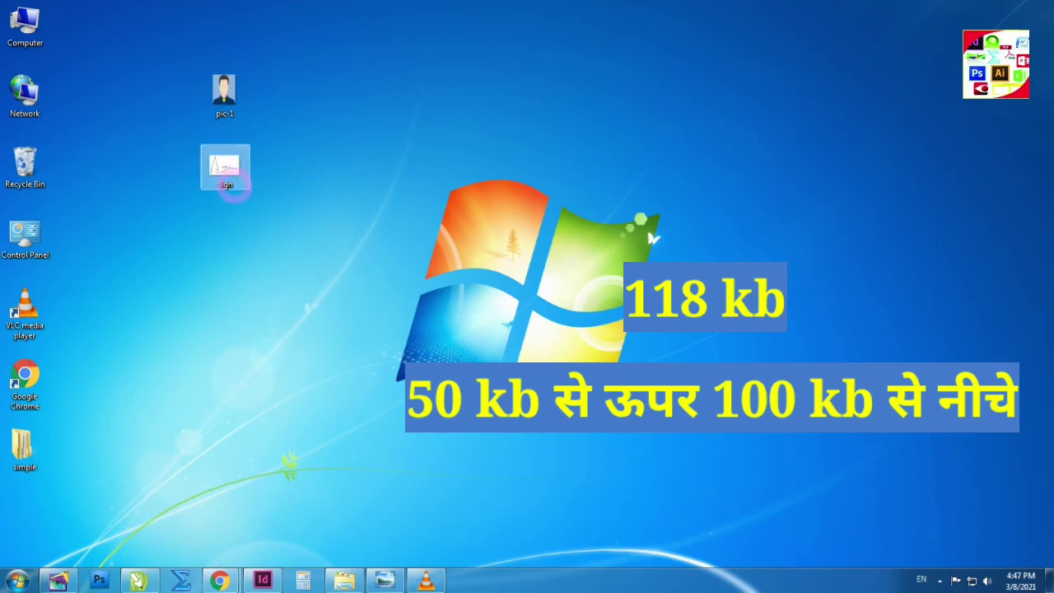
pyautogui.rightClick(226, 171)
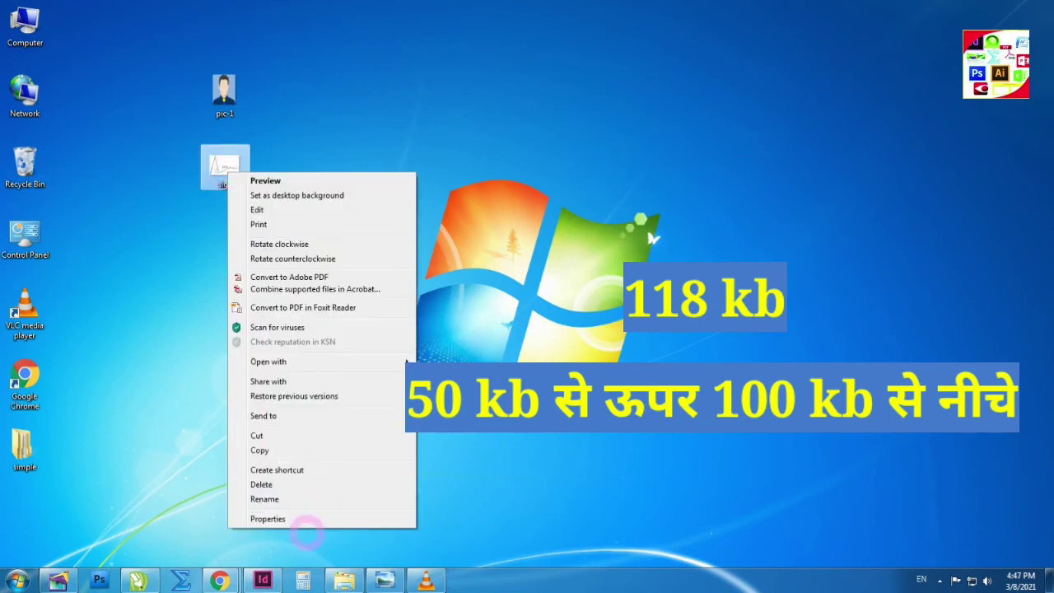
pyautogui.click(300, 519)
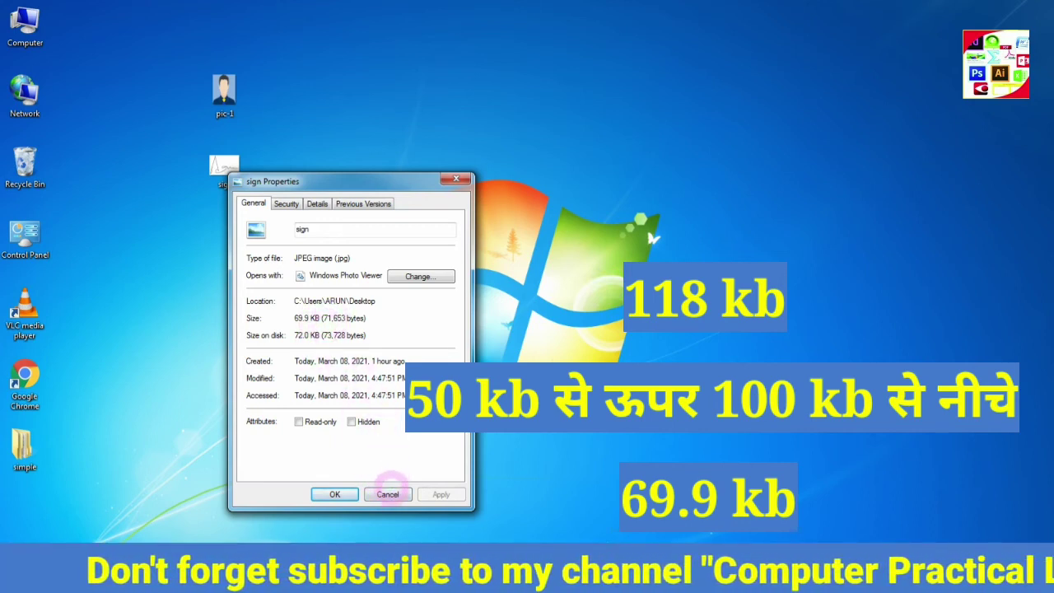
pyautogui.click(388, 494)
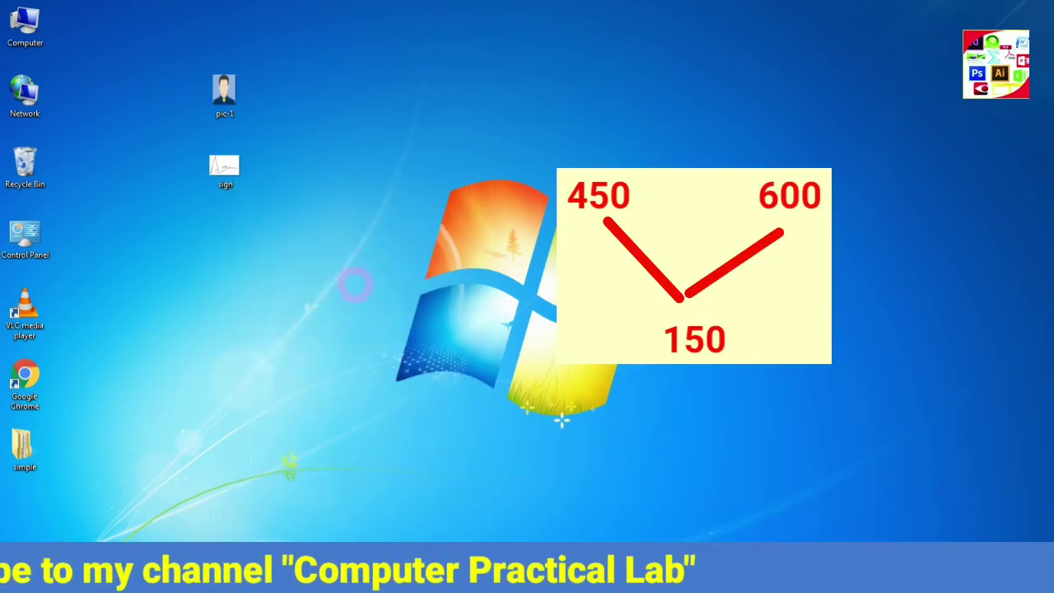
pyautogui.rightClick(400, 172)
pyautogui.click(422, 214)
pyautogui.rightClick(369, 157)
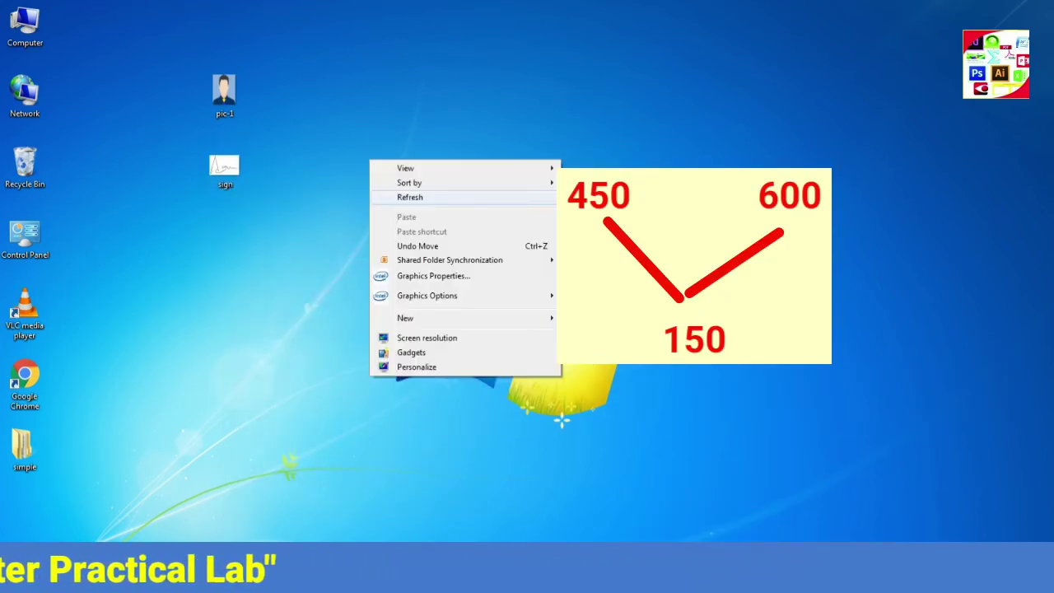
pyautogui.click(407, 196)
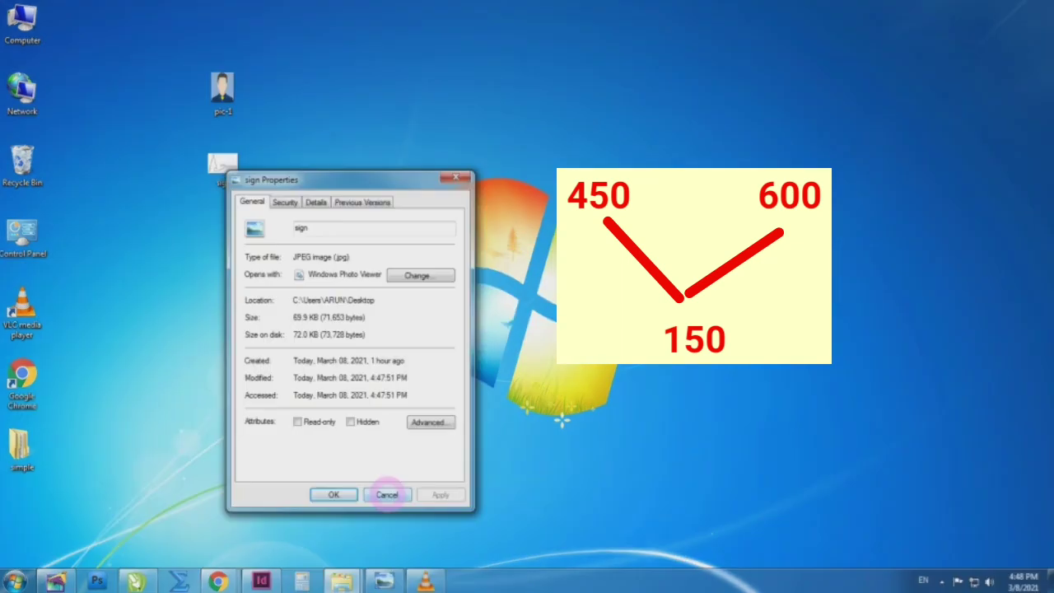